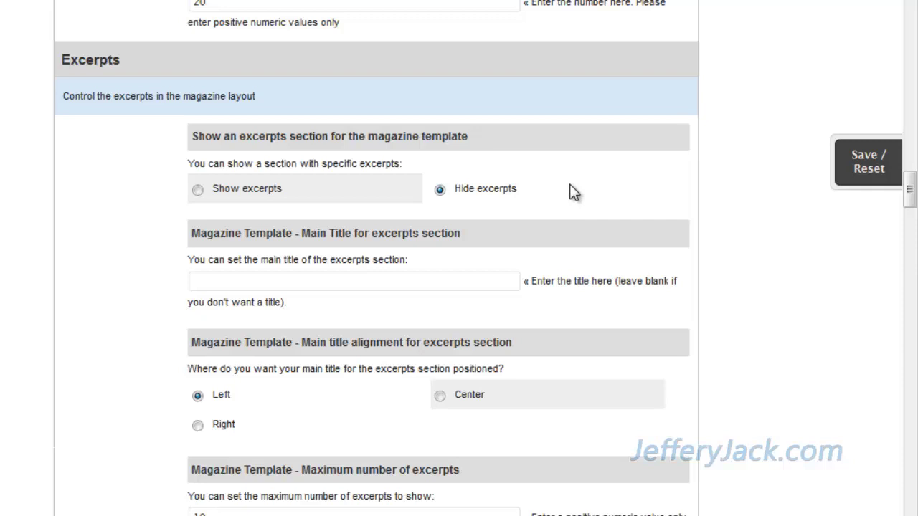
# Show the excerpts section in the magazine template and set its main title to "Magazine Template Excerpts"
pyautogui.click(198, 190)
pyautogui.click(260, 279)
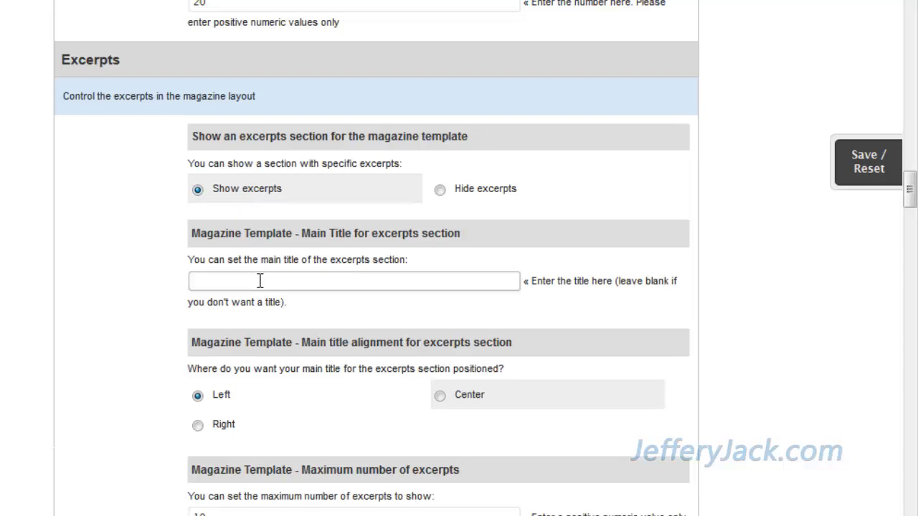
pyautogui.write('Magazine Template Excerpts')
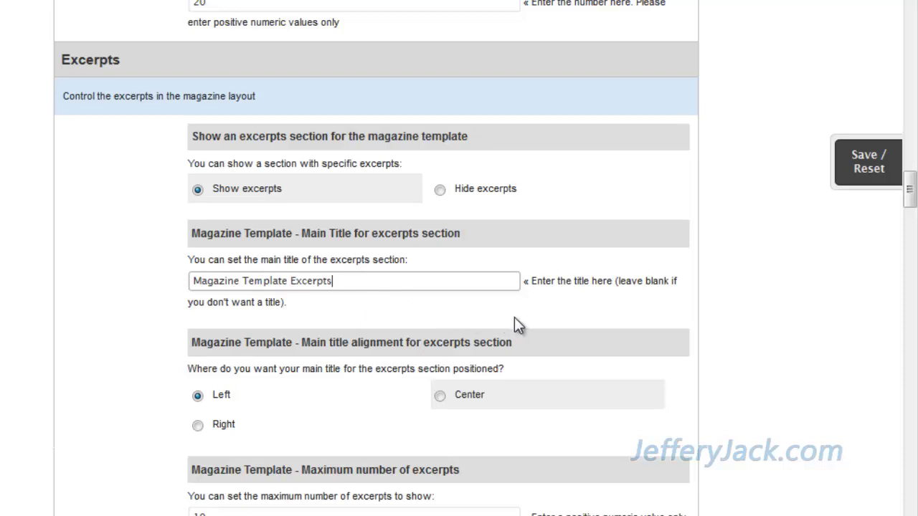
# Set the maximum number of excerpts for the magazine template to 8
pyautogui.scroll(-3, 514, 319)
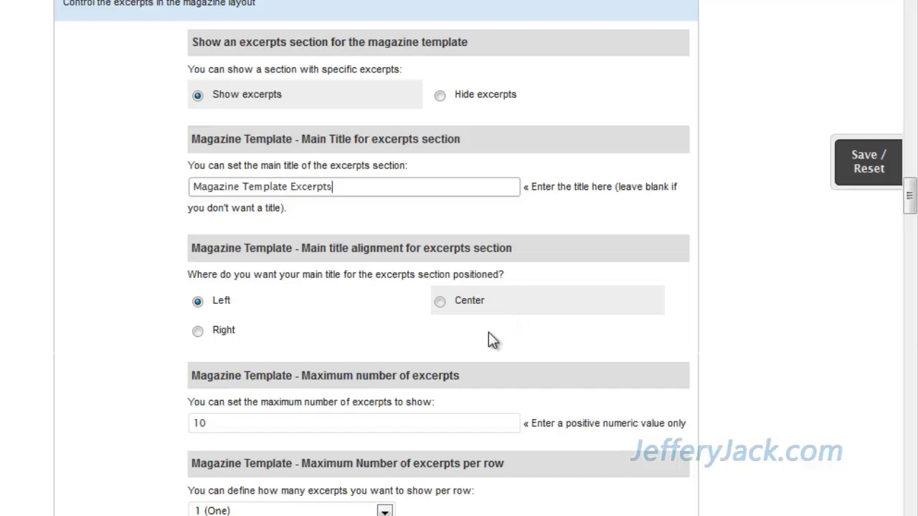
pyautogui.scroll(-2, 489, 340)
pyautogui.scroll(-3, 486, 332)
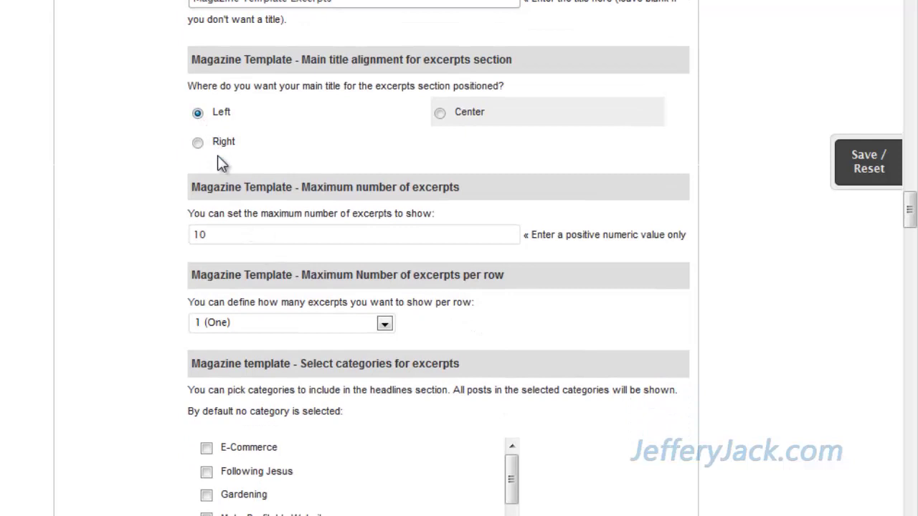
pyautogui.moveTo(219, 236); pyautogui.dragTo(163, 230)
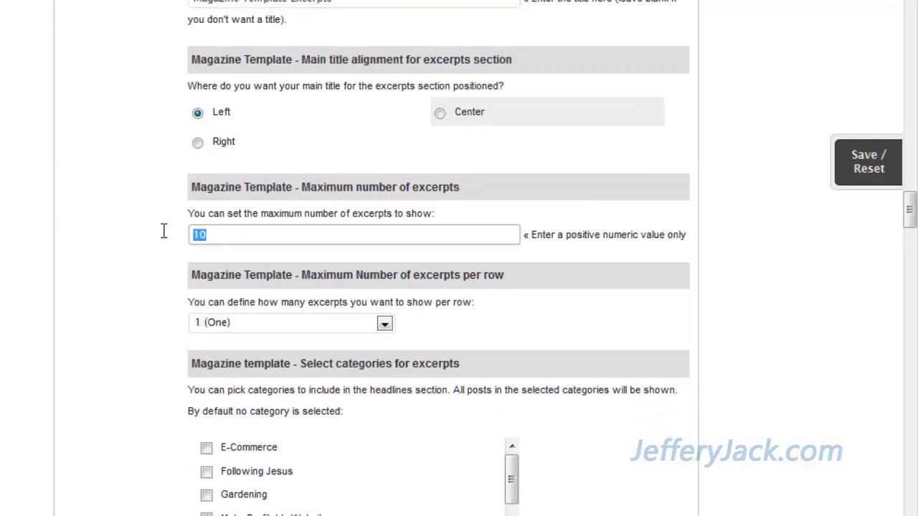
pyautogui.write('8')
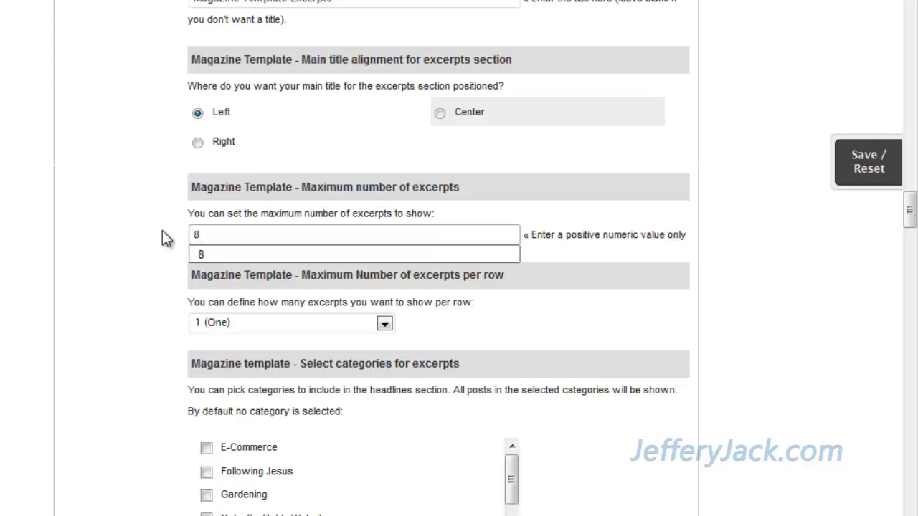
# Set the maximum number of excerpts per row to 4 (Four) and include all categories in the excerpts
pyautogui.click(250, 320)
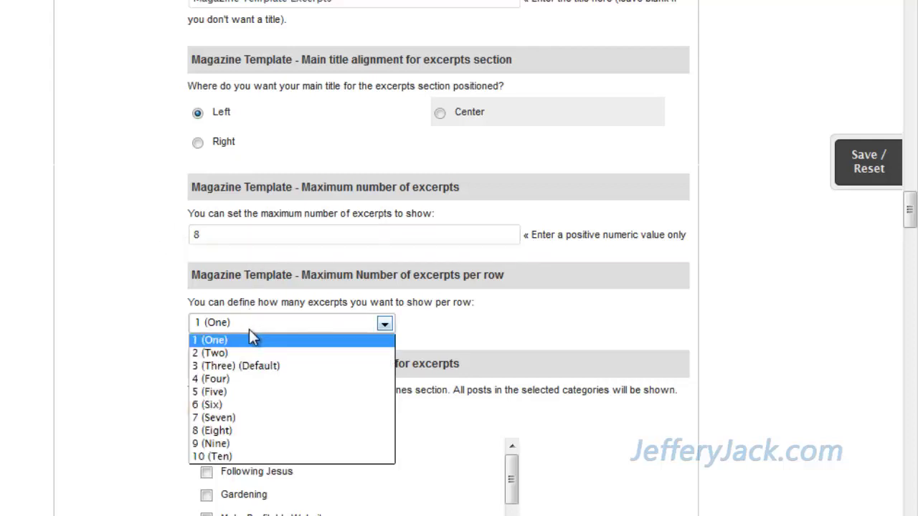
pyautogui.click(224, 380)
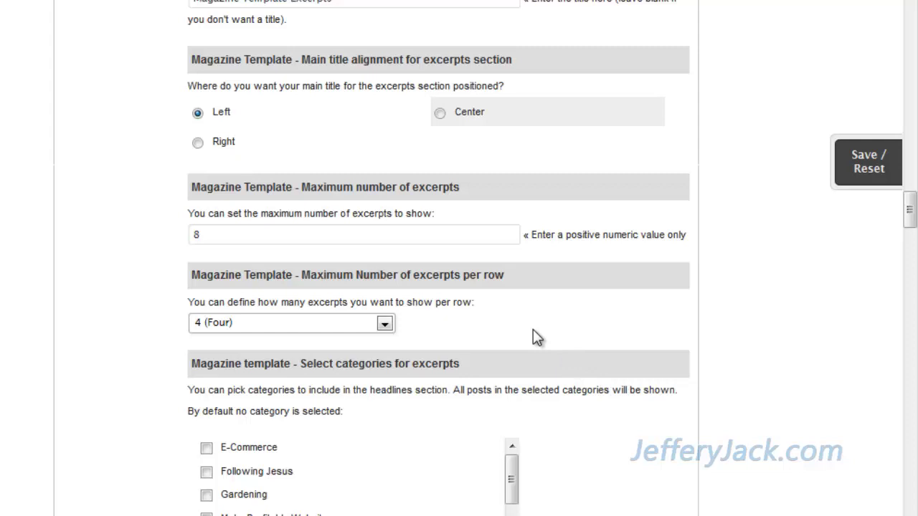
pyautogui.scroll(-4, 533, 330)
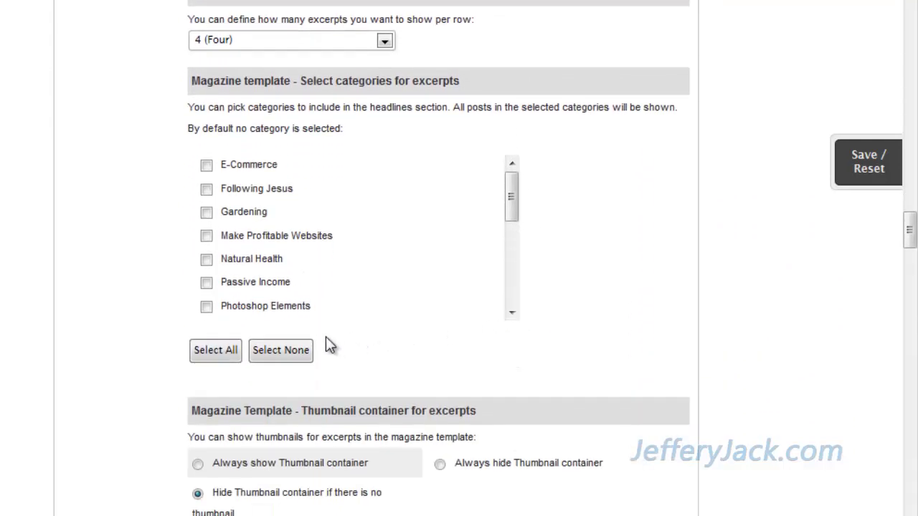
pyautogui.click(219, 350)
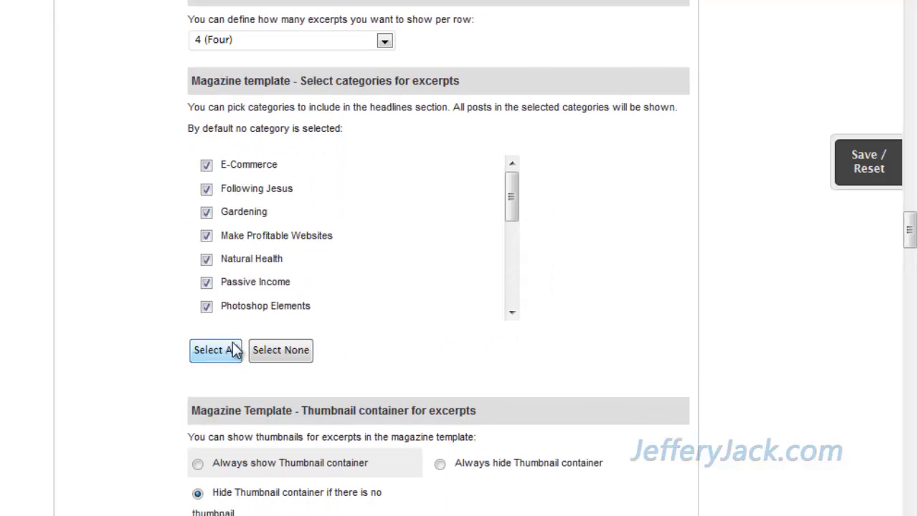
# In the image preference order, move the custom thumbnail field image below the custom Featured Image field
pyautogui.scroll(-3, 527, 359)
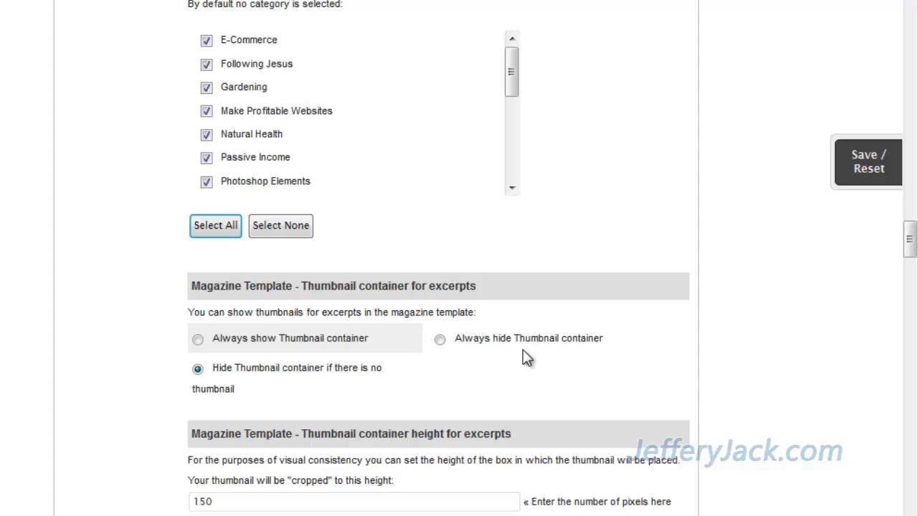
pyautogui.scroll(-1, 524, 352)
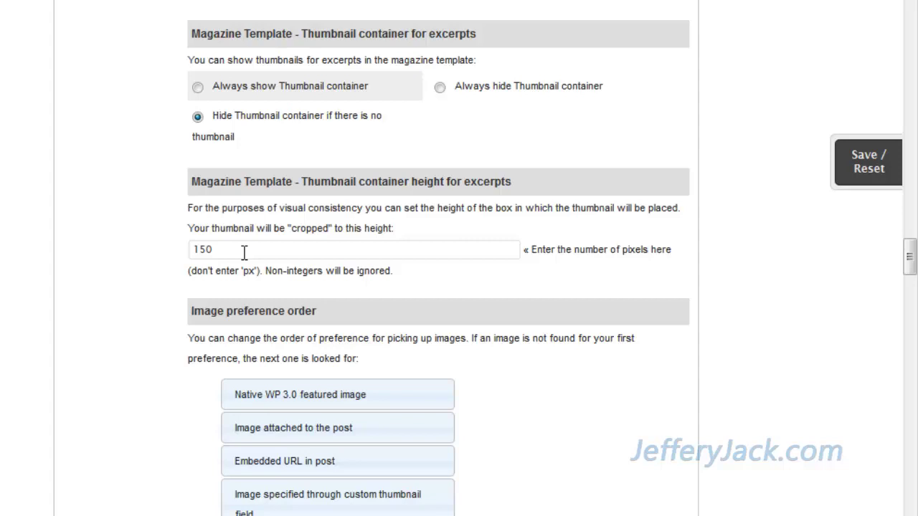
pyautogui.scroll(-5, 352, 307)
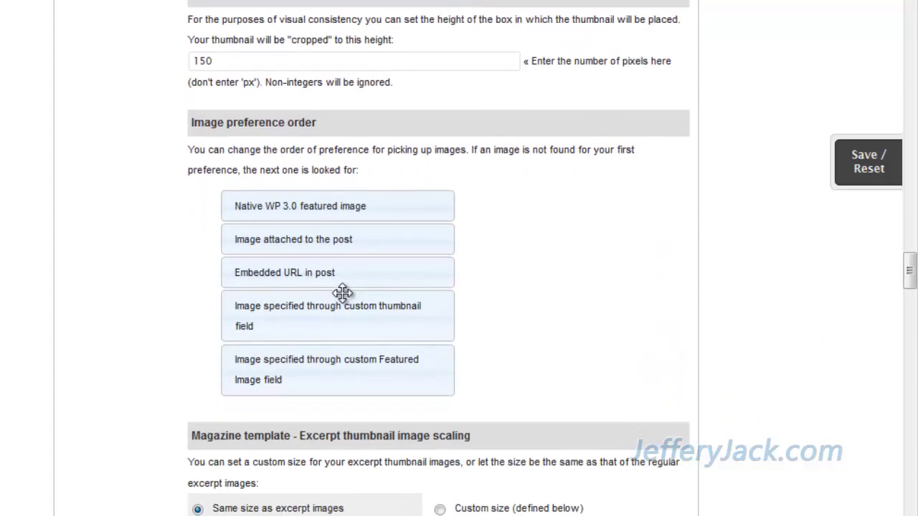
pyautogui.moveTo(344, 314); pyautogui.dragTo(336, 351)
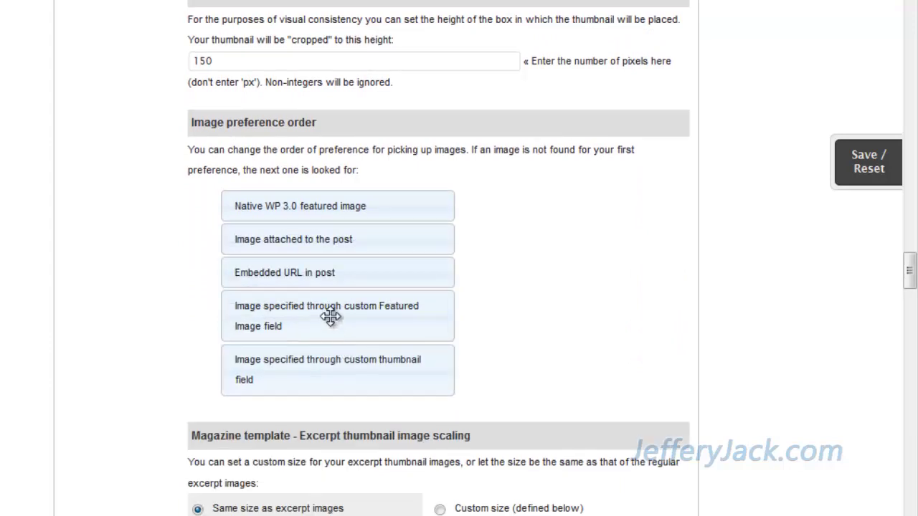
# Set the text of the "Full story" link in excerpts to "Read More"
pyautogui.scroll(-5, 512, 314)
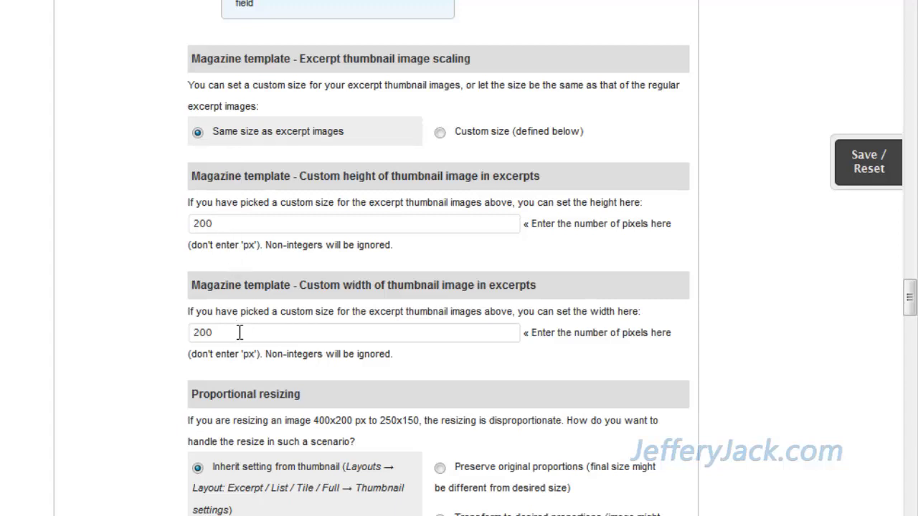
pyautogui.scroll(-5, 321, 366)
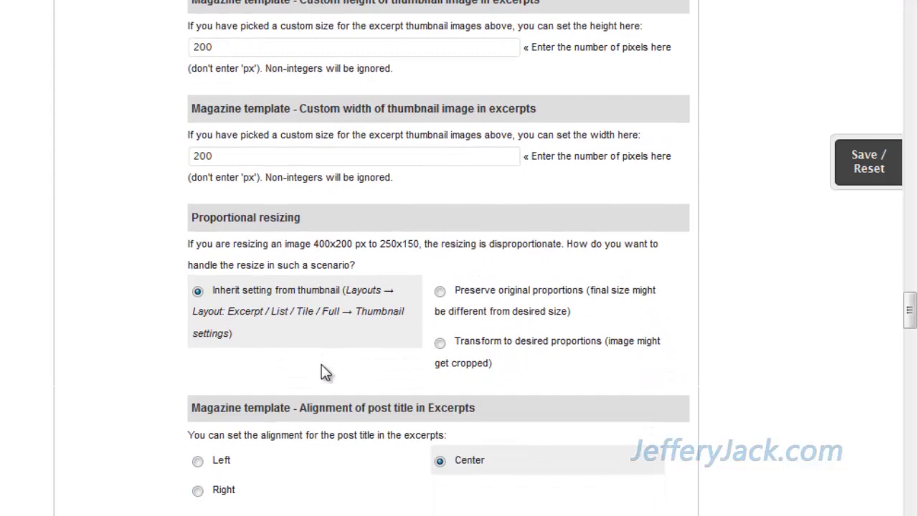
pyautogui.scroll(-1, 322, 364)
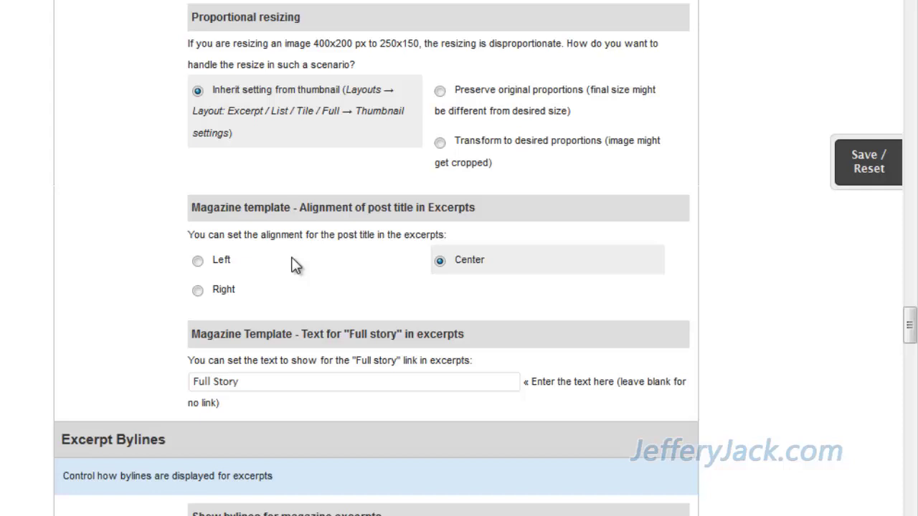
pyautogui.scroll(-3, 292, 258)
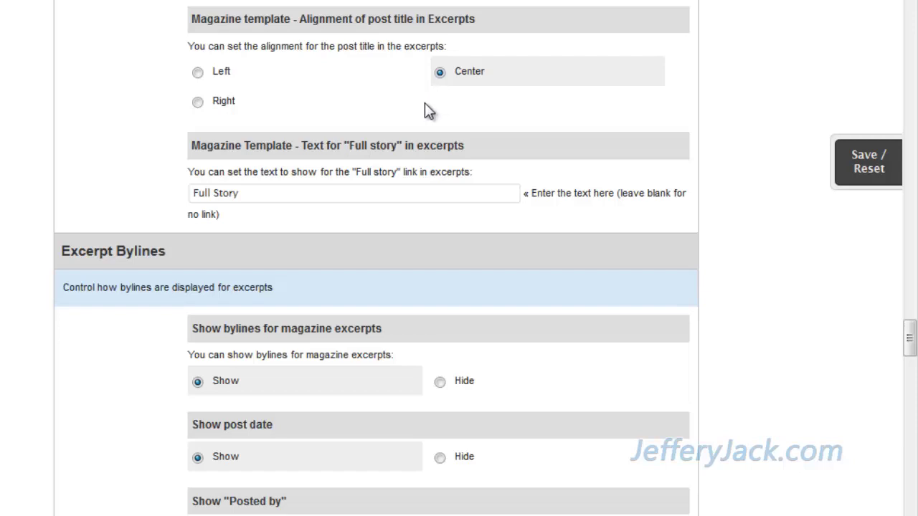
pyautogui.moveTo(251, 194); pyautogui.dragTo(83, 196)
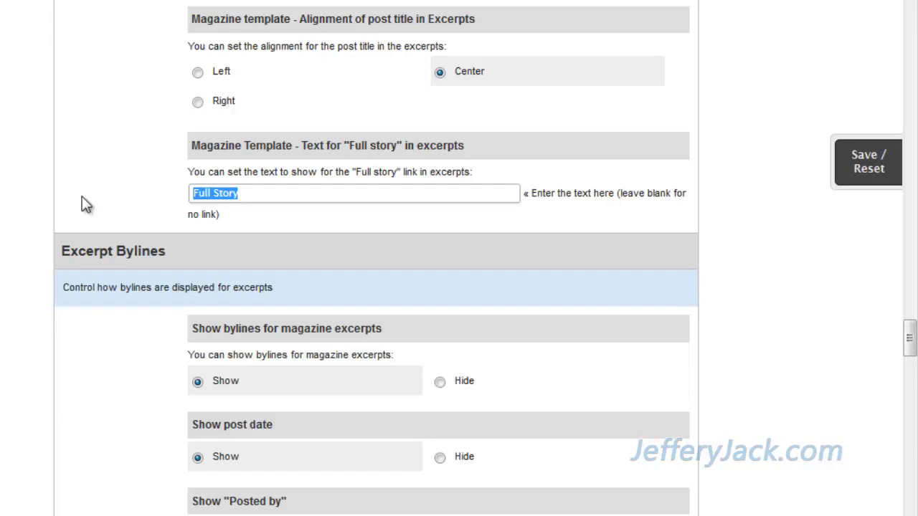
pyautogui.write('Read More')
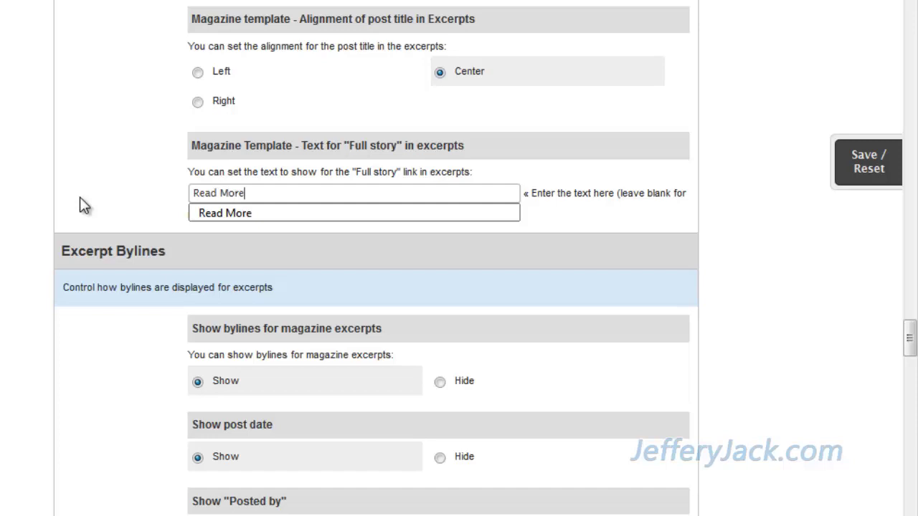
pyautogui.click(146, 217)
# Hide the bylines and the post date for magazine excerpts
pyautogui.scroll(-3, 254, 221)
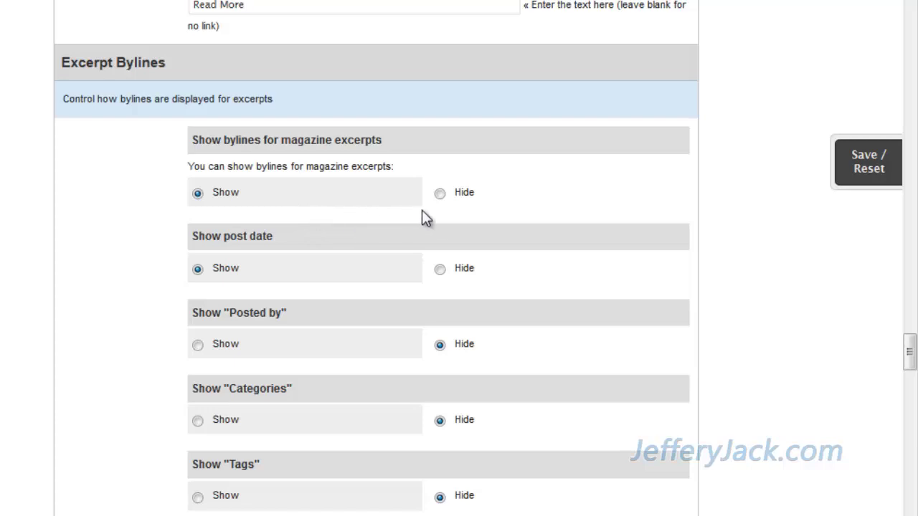
pyautogui.click(440, 194)
pyautogui.click(442, 270)
pyautogui.scroll(-4, 445, 273)
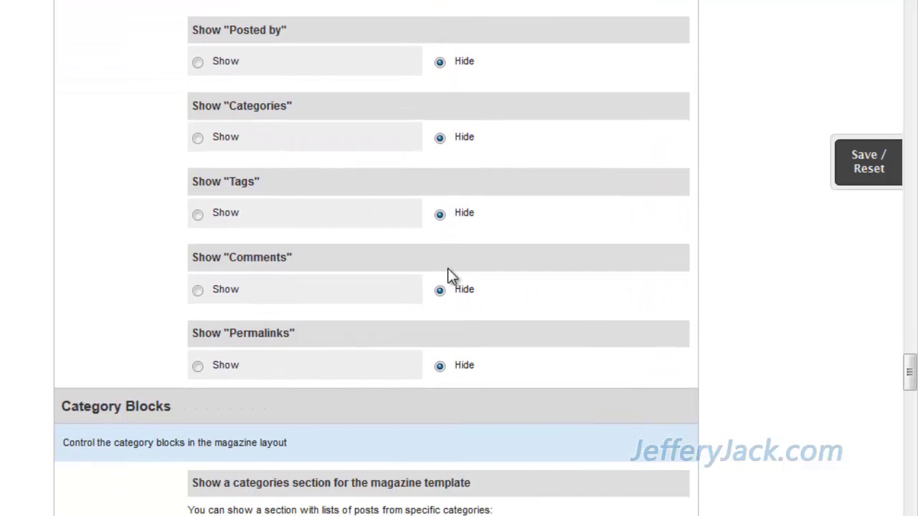
# Save the settings of the Magazine options page
pyautogui.scroll(3, 447, 270)
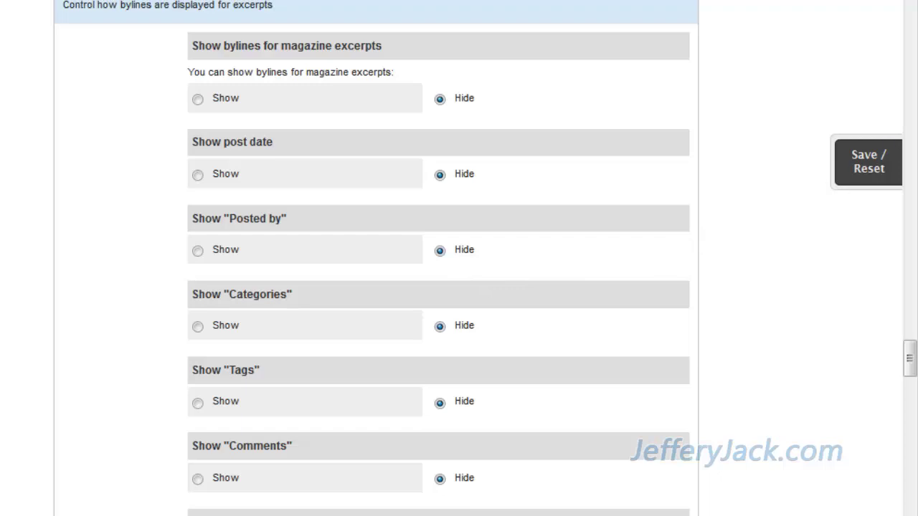
pyautogui.click(855, 161)
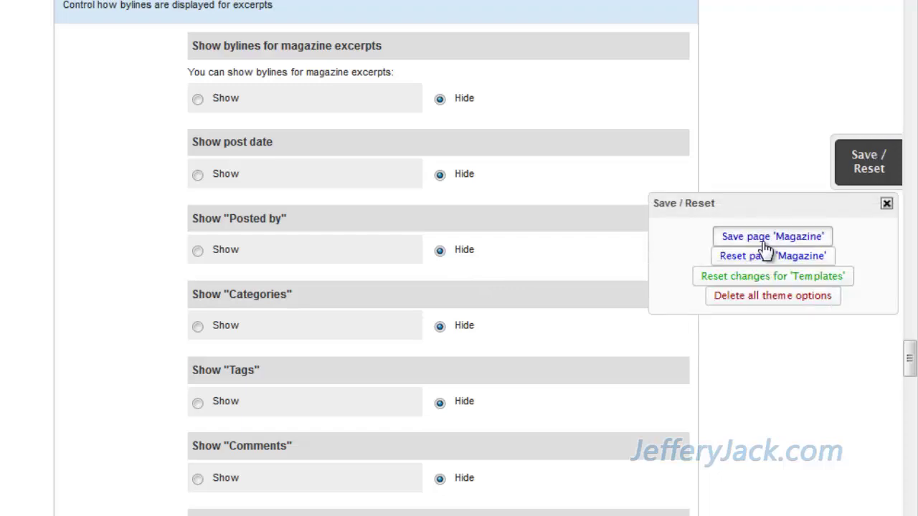
pyautogui.click(766, 238)
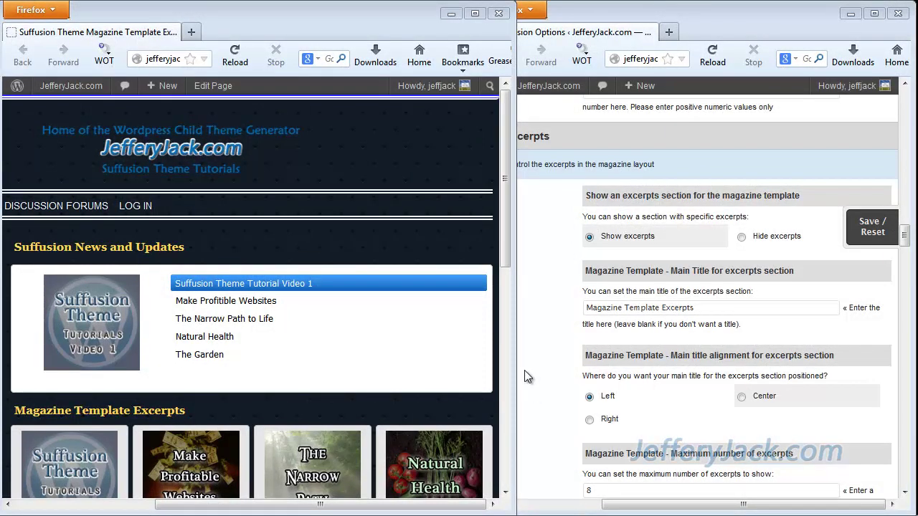
# Examine the Magazine Template Excerpts section of the preview page at full window size, and restore the side-by-side view
pyautogui.click(474, 14)
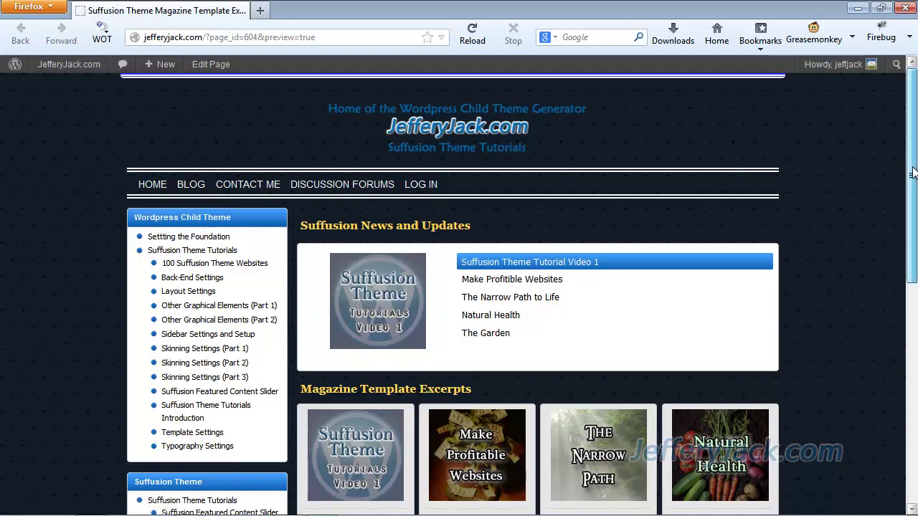
pyautogui.moveTo(911, 173); pyautogui.dragTo(913, 324)
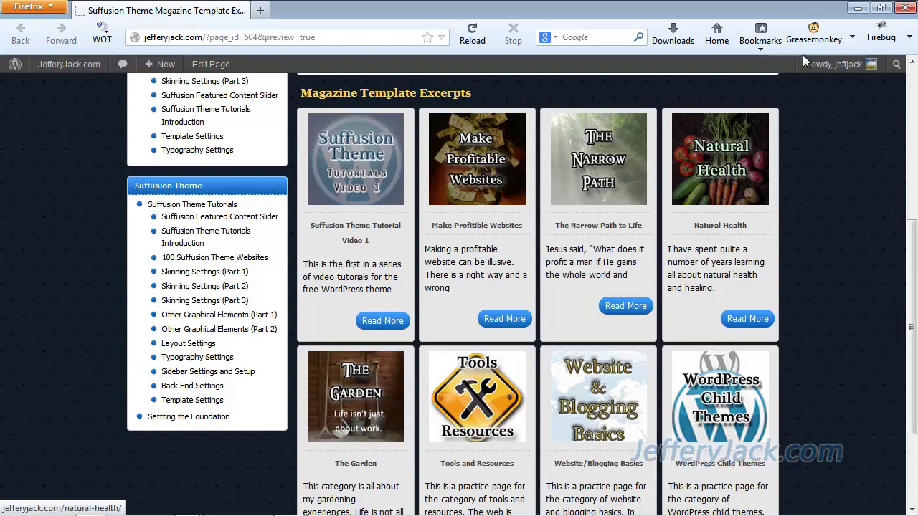
pyautogui.click(881, 8)
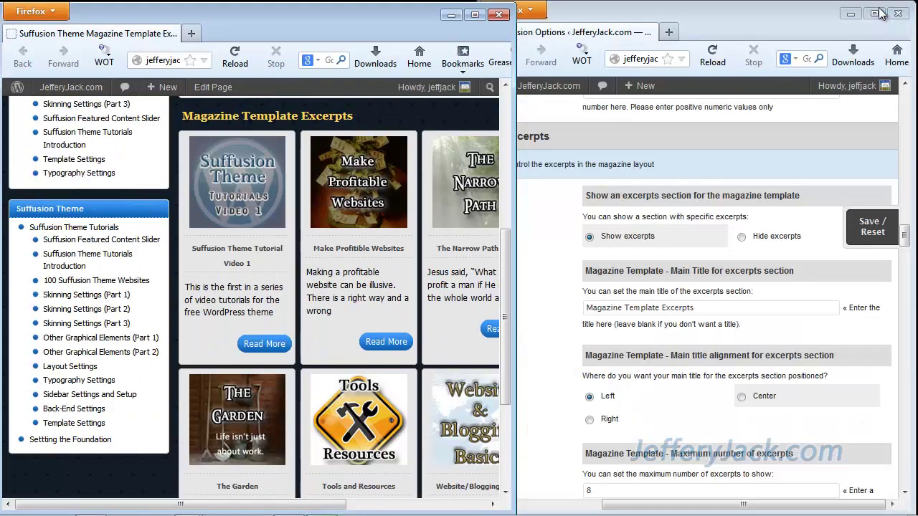
# Compare the excerpts section's visibility and main title settings with the section and its heading on the preview page
pyautogui.click(708, 146)
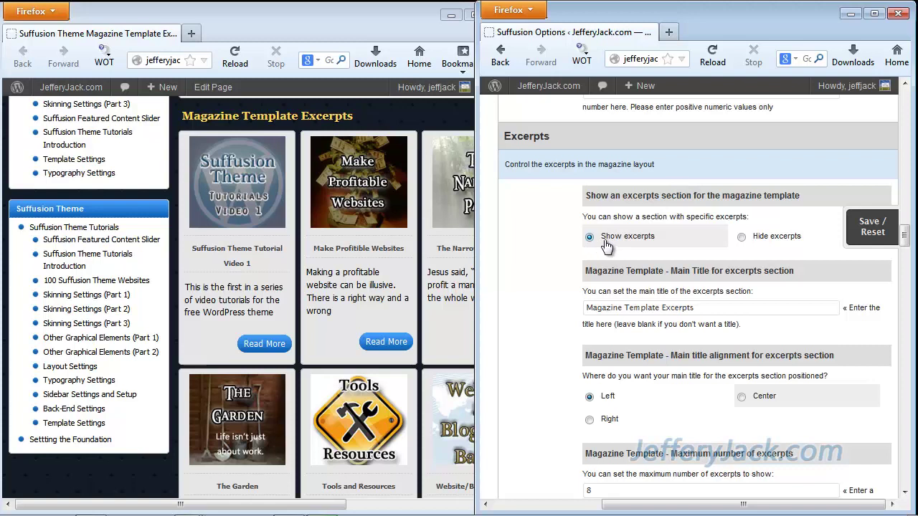
pyautogui.click(367, 127)
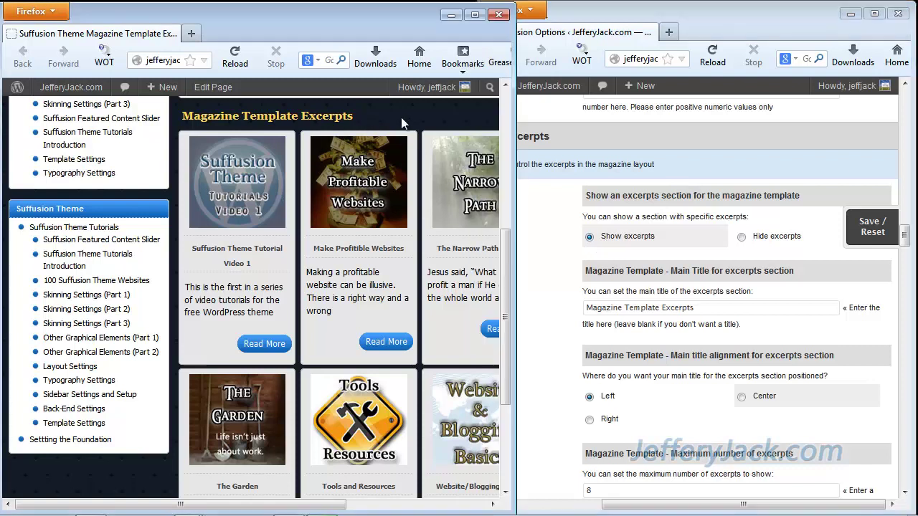
pyautogui.moveTo(251, 505); pyautogui.dragTo(377, 506)
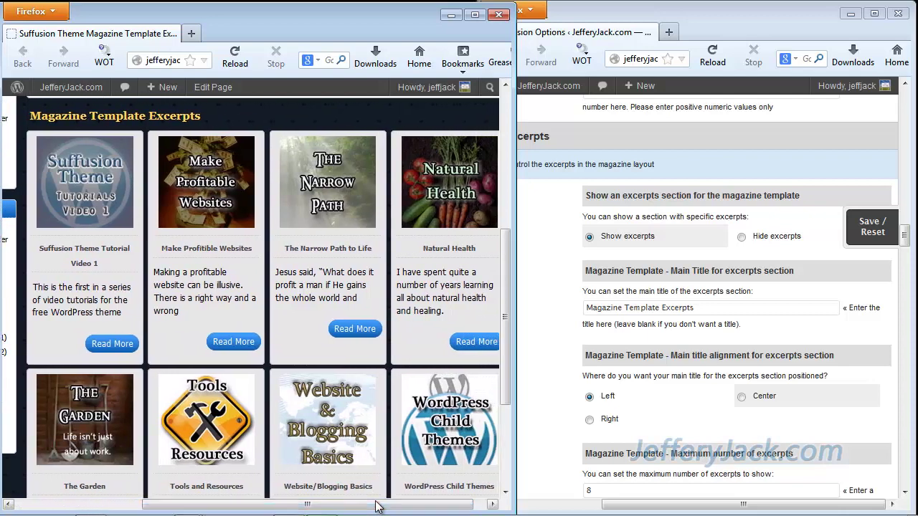
pyautogui.click(595, 307)
pyautogui.tripleClick(595, 307)
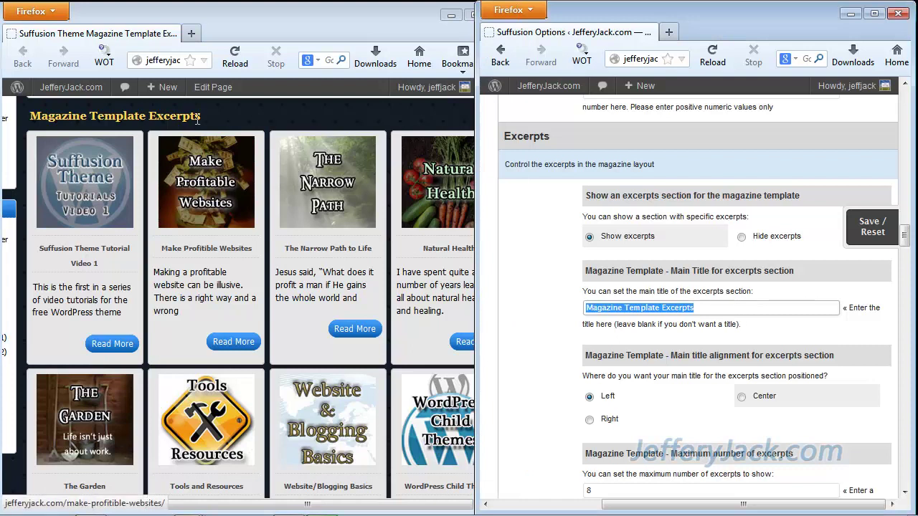
pyautogui.moveTo(201, 116); pyautogui.dragTo(31, 113)
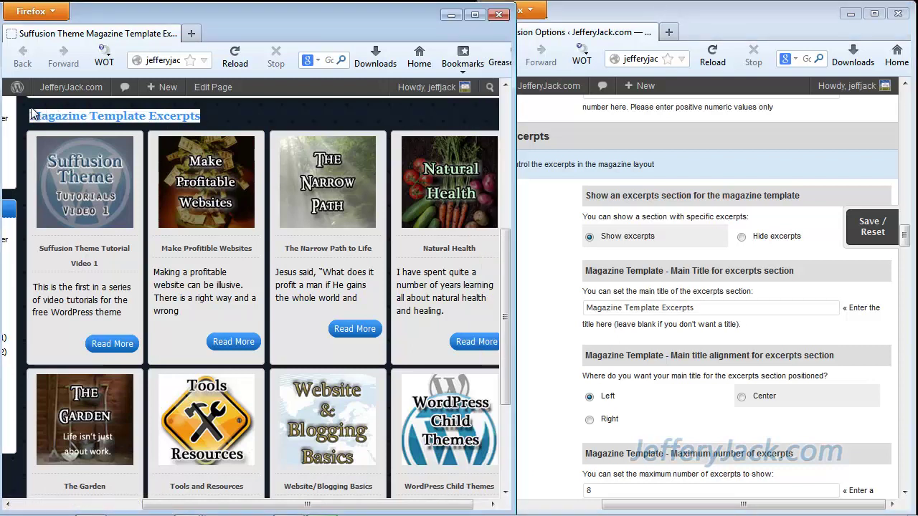
pyautogui.click(77, 113)
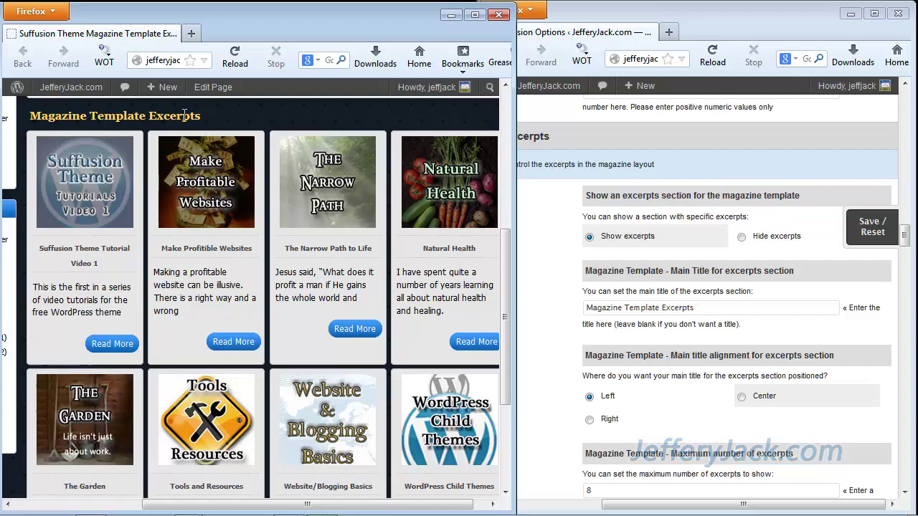
pyautogui.moveTo(185, 115); pyautogui.dragTo(25, 123)
pyautogui.click(56, 115)
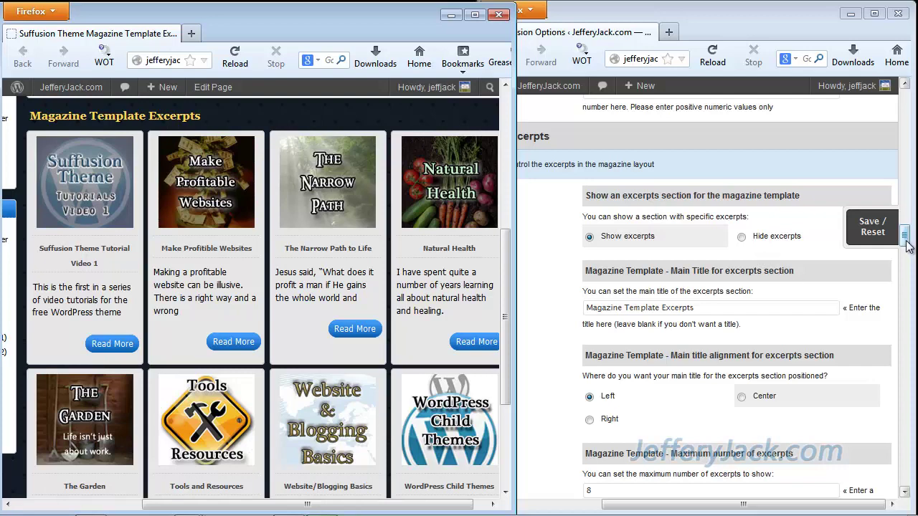
# Compare the maximum number of excerpts and the excerpts per row settings with the excerpt grid on the preview page
pyautogui.moveTo(905, 238); pyautogui.dragTo(907, 268)
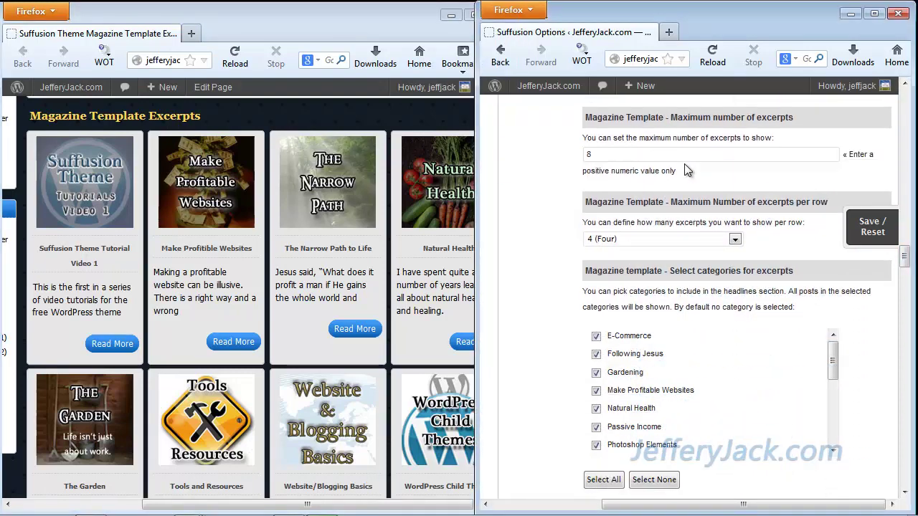
pyautogui.moveTo(605, 155); pyautogui.dragTo(580, 161)
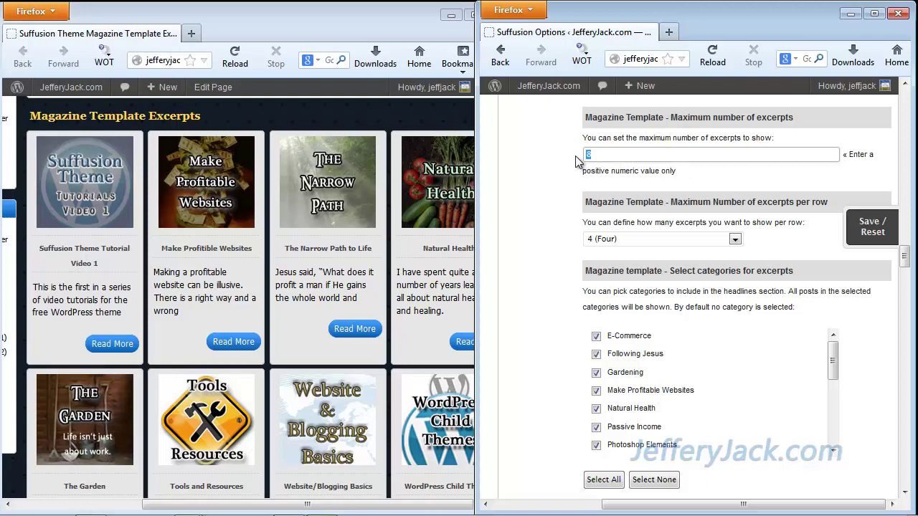
pyautogui.click(578, 162)
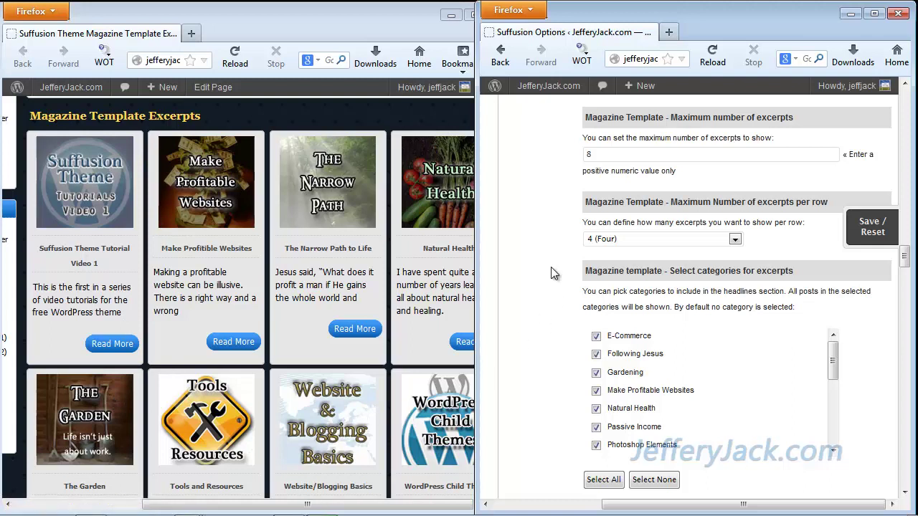
pyautogui.click(393, 23)
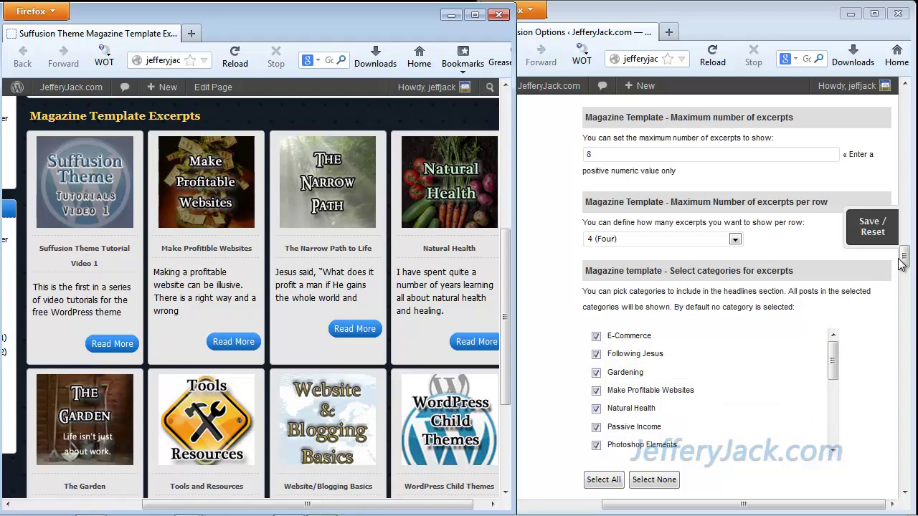
# Check the thumbnail container and container height settings against the preview's excerpt thumbnails, and review the image preference order
pyautogui.moveTo(905, 256); pyautogui.dragTo(905, 285)
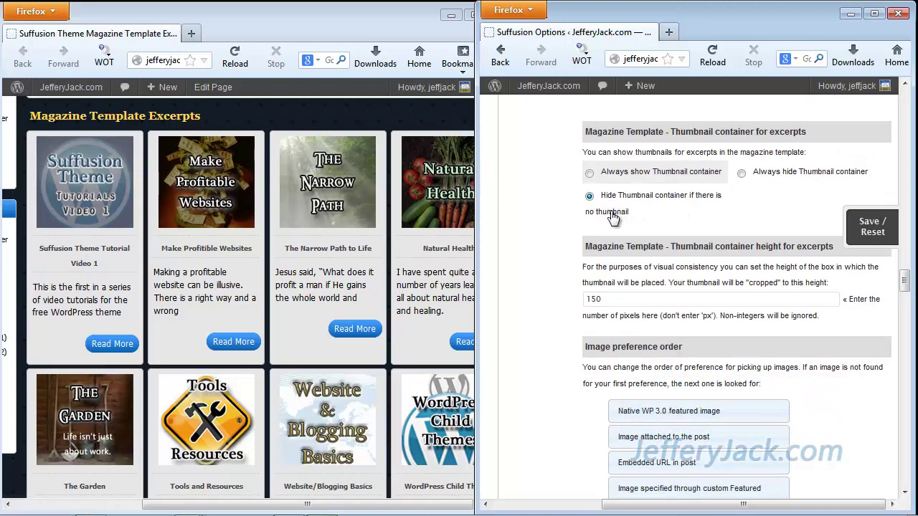
pyautogui.click(357, 111)
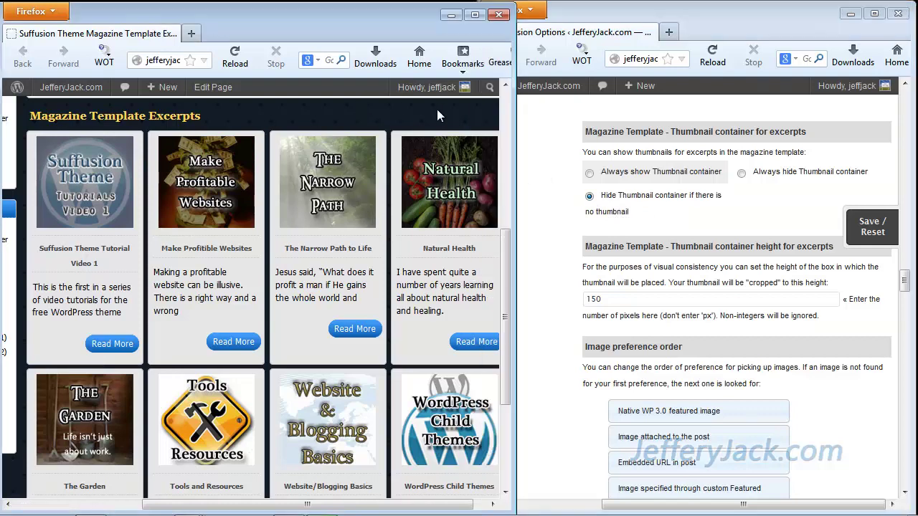
pyautogui.moveTo(507, 235)
pyautogui.mouseDown()
pyautogui.moveTo(509, 293)
pyautogui.moveTo(514, 221)
pyautogui.mouseUp()
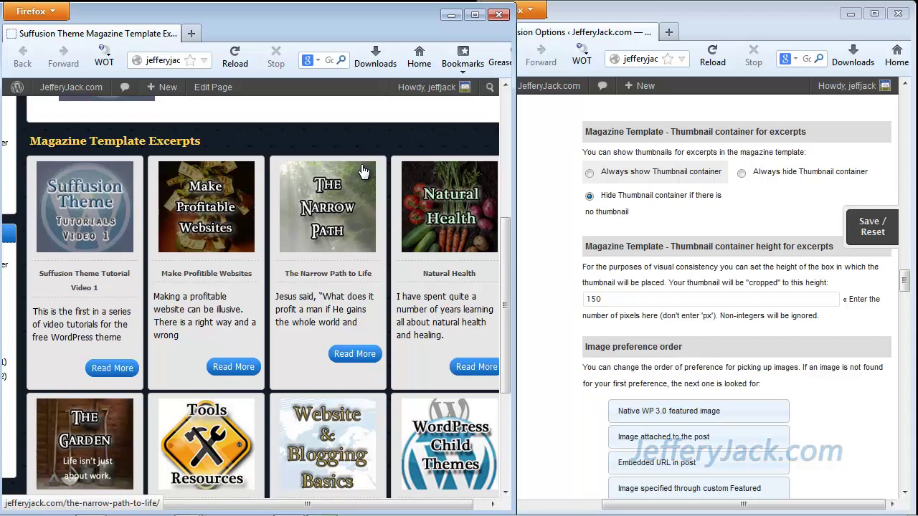
pyautogui.click(560, 236)
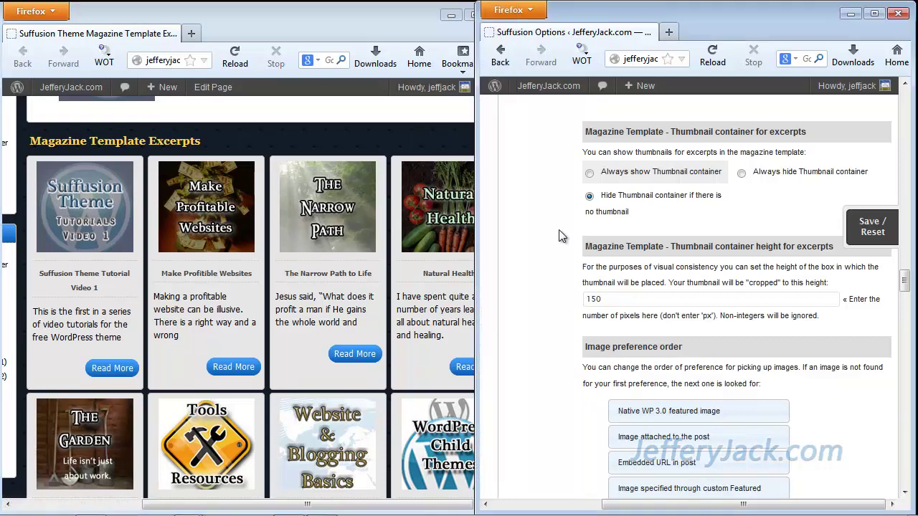
pyautogui.moveTo(905, 282); pyautogui.dragTo(906, 303)
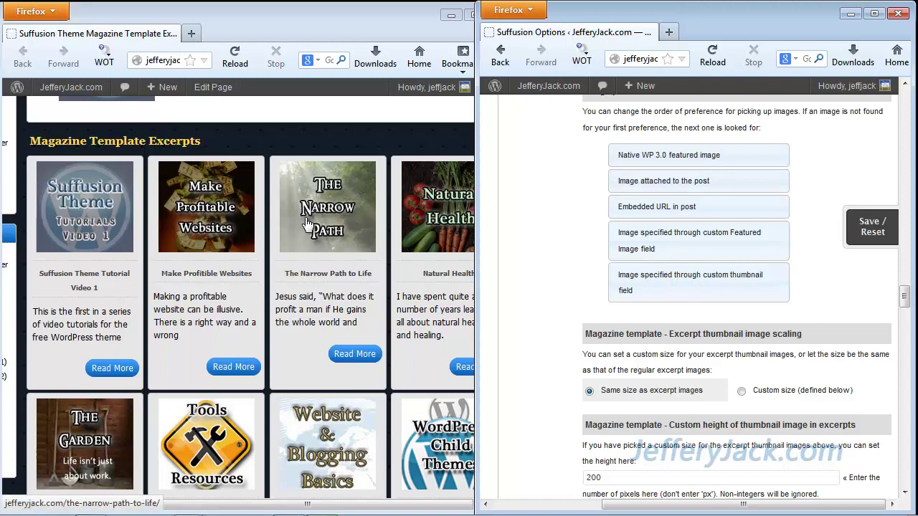
pyautogui.moveTo(641, 181)
pyautogui.mouseDown()
pyautogui.moveTo(641, 216)
pyautogui.moveTo(641, 181)
pyautogui.mouseUp()
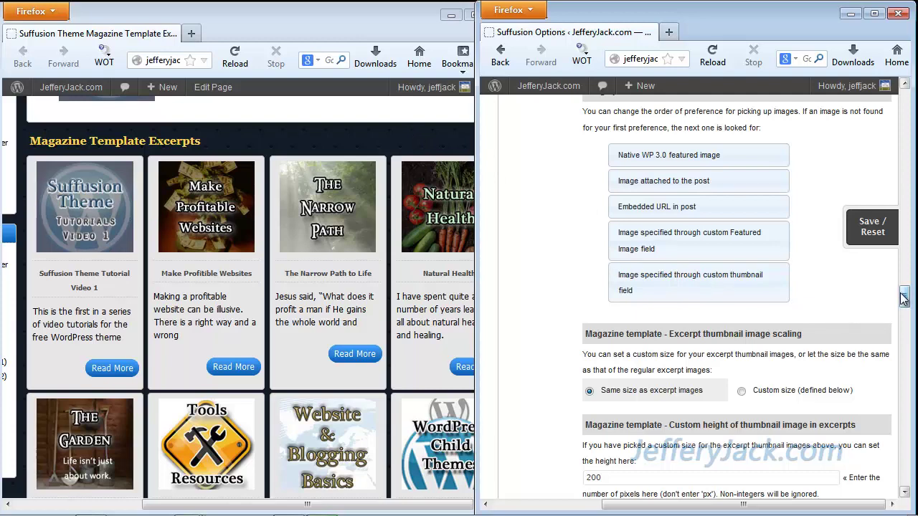
# Review the excerpt thumbnail image scaling option and the custom thumbnail height and width settings alongside the preview page
pyautogui.moveTo(904, 299); pyautogui.dragTo(905, 311)
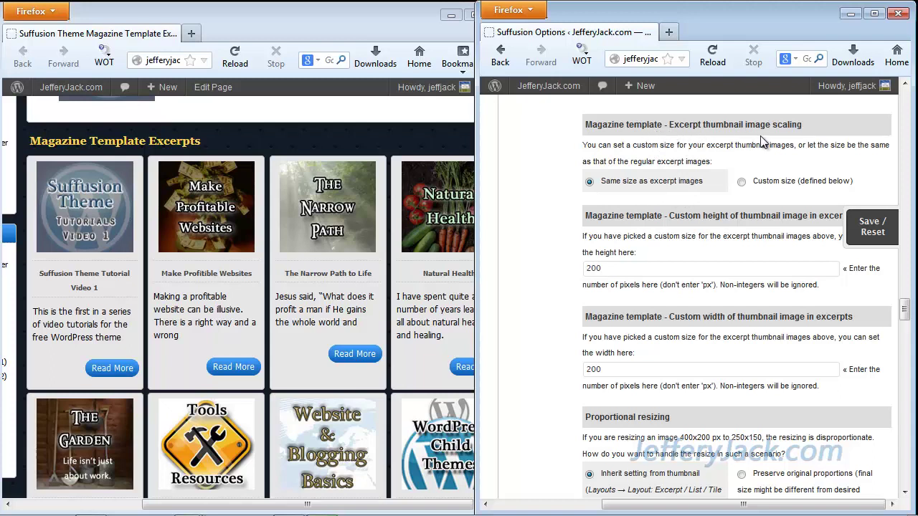
pyautogui.click(445, 142)
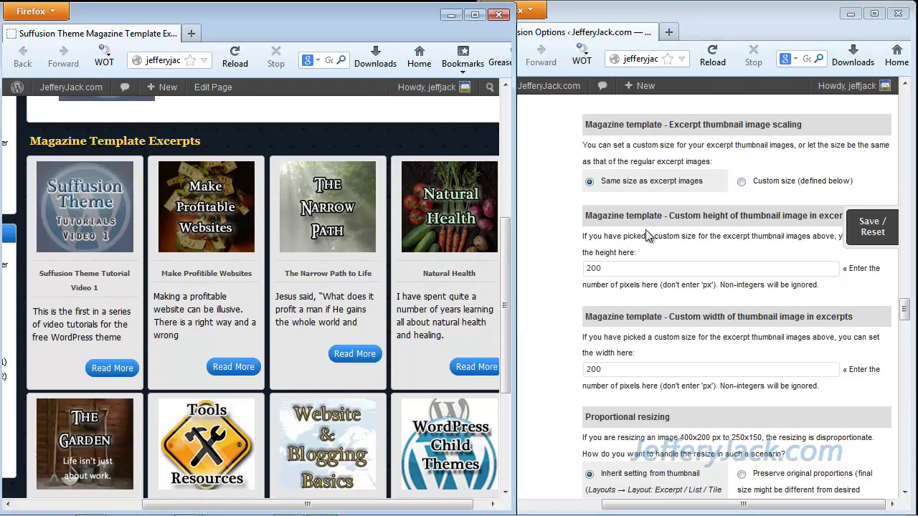
pyautogui.click(799, 197)
pyautogui.scroll(-2, 799, 197)
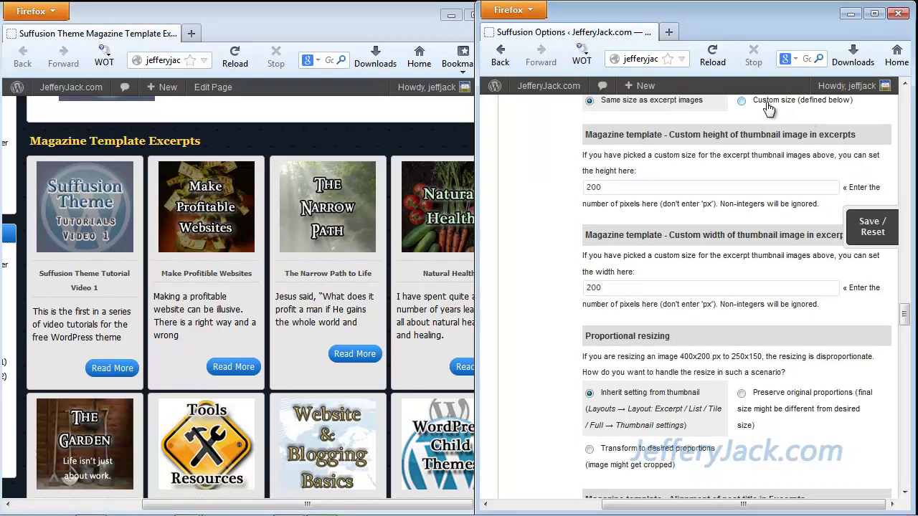
pyautogui.moveTo(606, 187); pyautogui.dragTo(561, 192)
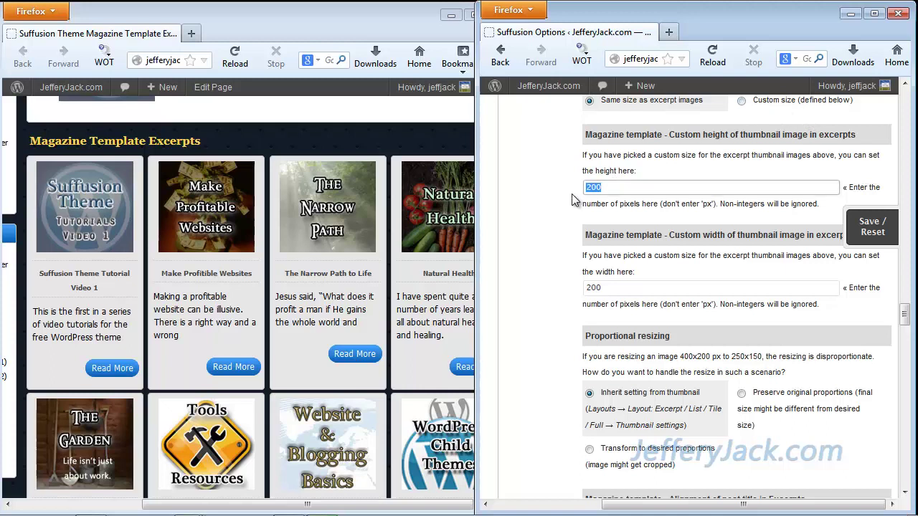
pyautogui.moveTo(611, 287); pyautogui.dragTo(563, 281)
pyautogui.click(564, 280)
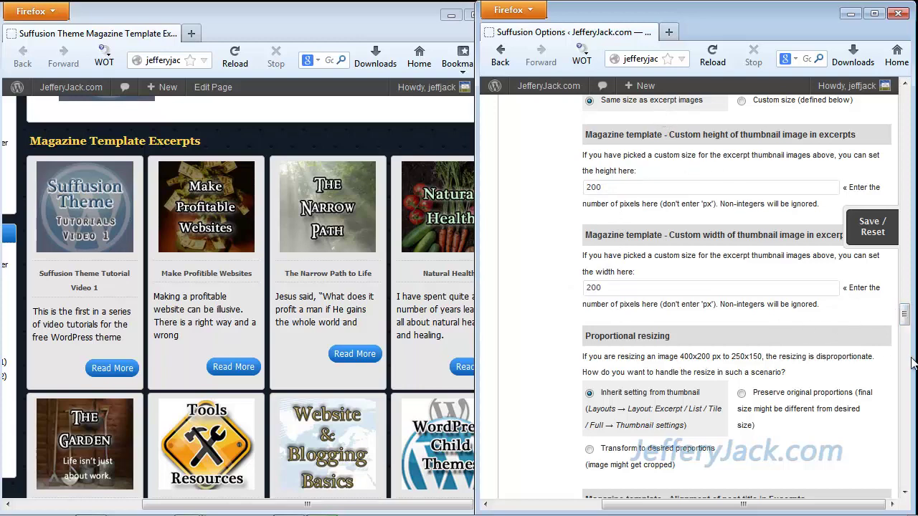
# Compare the proportional resizing options with the excerpt thumbnails on the preview page
pyautogui.scroll(-6, 905, 326)
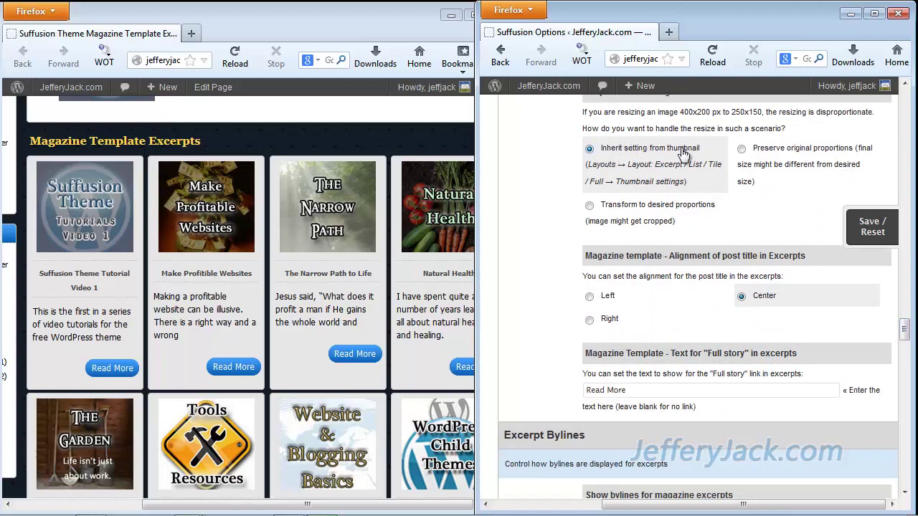
pyautogui.click(414, 138)
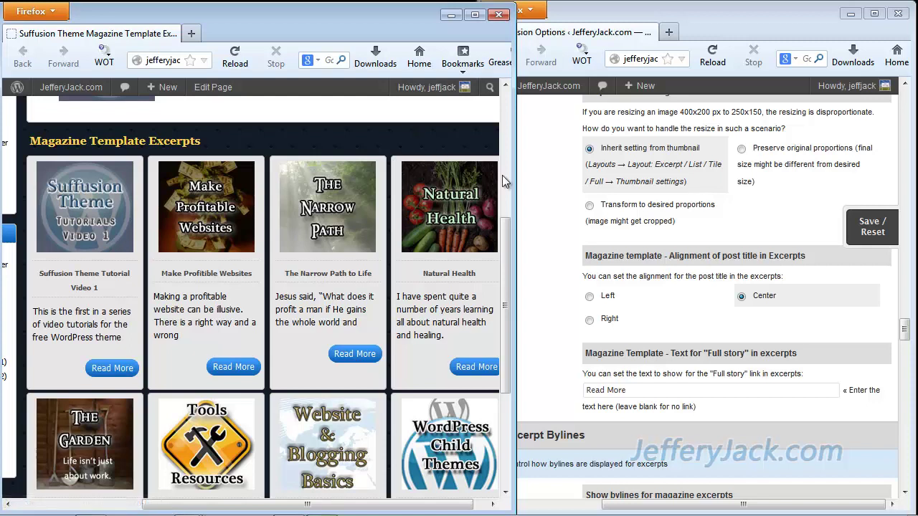
pyautogui.click(554, 221)
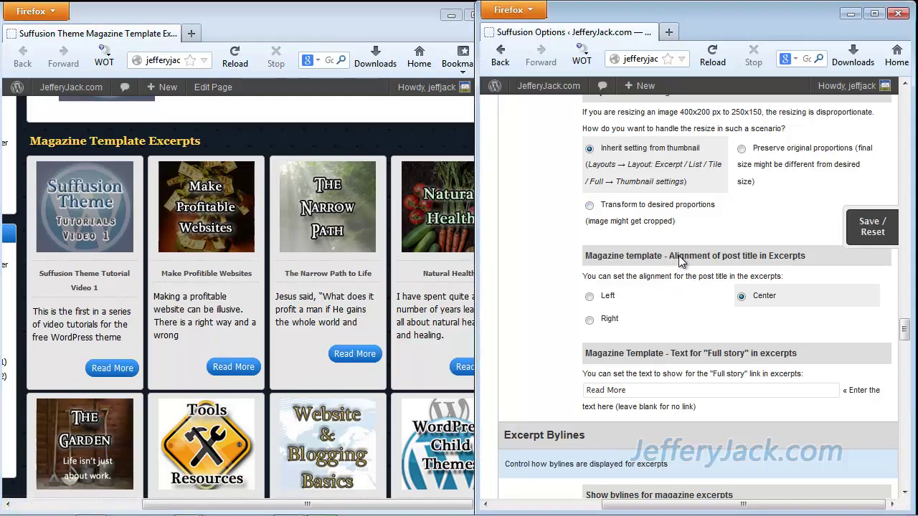
# Compare the post title alignment setting for excerpts with the "Make Profitible Websites" title on the preview page
pyautogui.moveTo(670, 256); pyautogui.dragTo(797, 262)
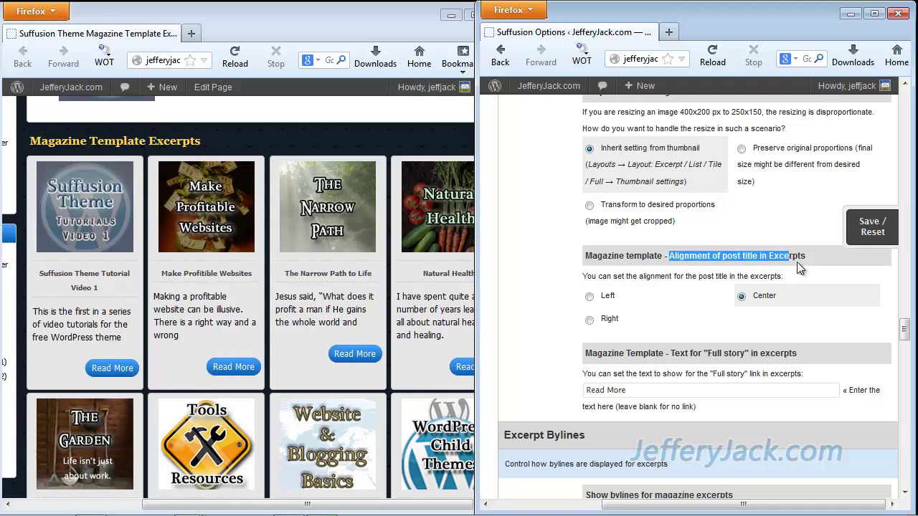
pyautogui.click(748, 302)
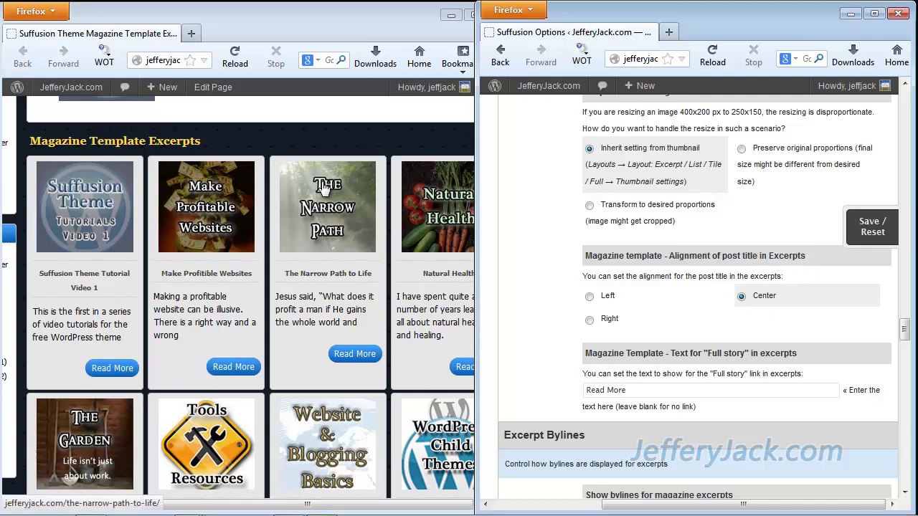
pyautogui.doubleClick(161, 275)
pyautogui.moveTo(192, 278); pyautogui.dragTo(252, 279)
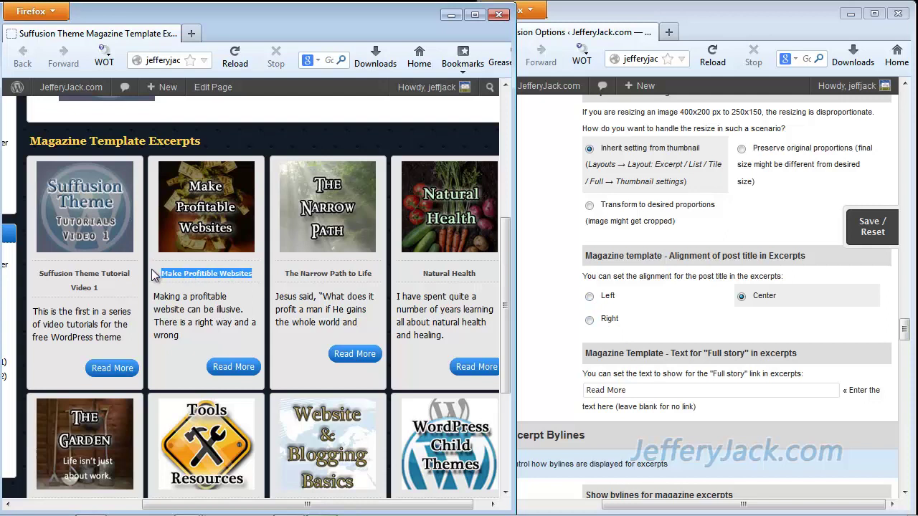
pyautogui.click(404, 270)
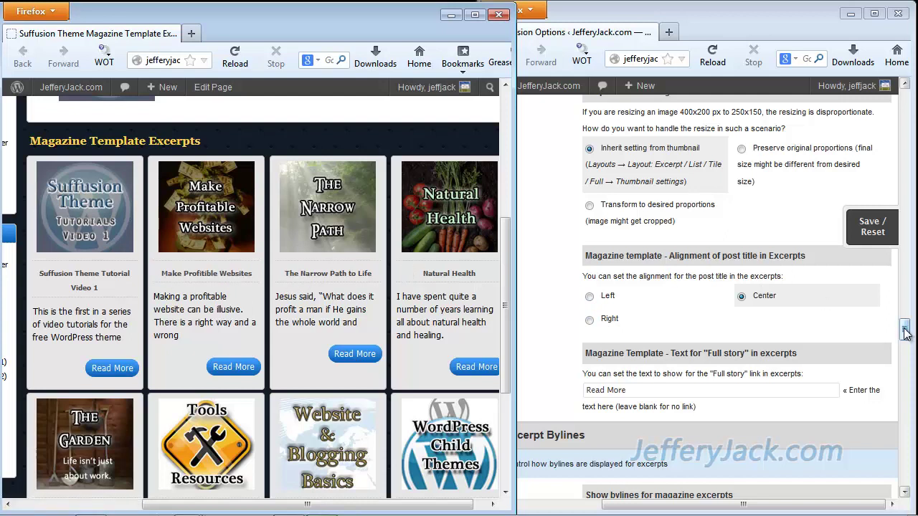
# Review the text setting for the "Full story" link in excerpts
pyautogui.moveTo(905, 333); pyautogui.dragTo(905, 344)
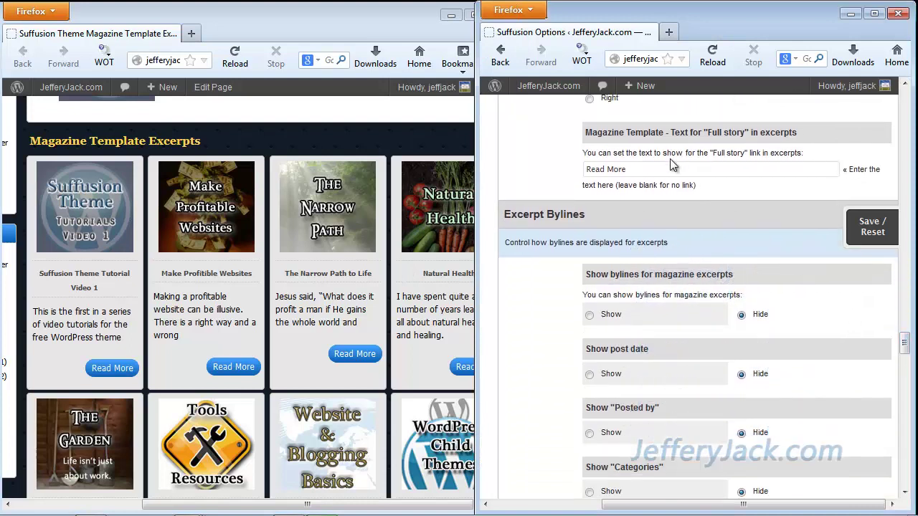
pyautogui.moveTo(632, 169); pyautogui.dragTo(524, 167)
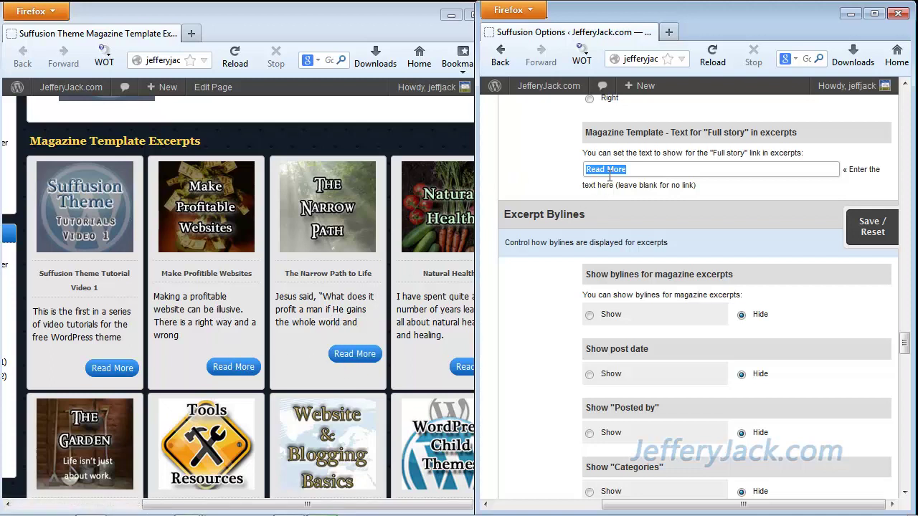
pyautogui.moveTo(635, 170); pyautogui.dragTo(566, 170)
pyautogui.click(566, 170)
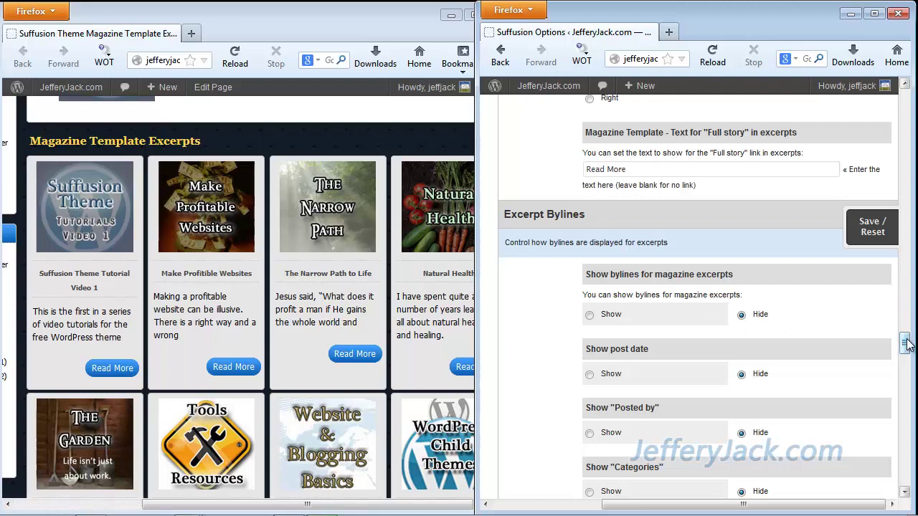
# Check the Excerpt Bylines options against the excerpts on the preview page, and bring up the Category Blocks settings
pyautogui.scroll(-3, 907, 344)
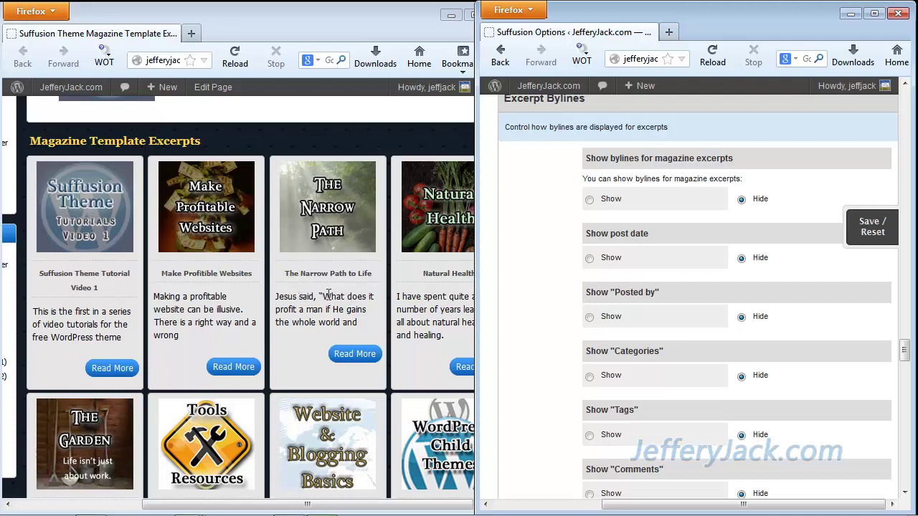
pyautogui.click(346, 136)
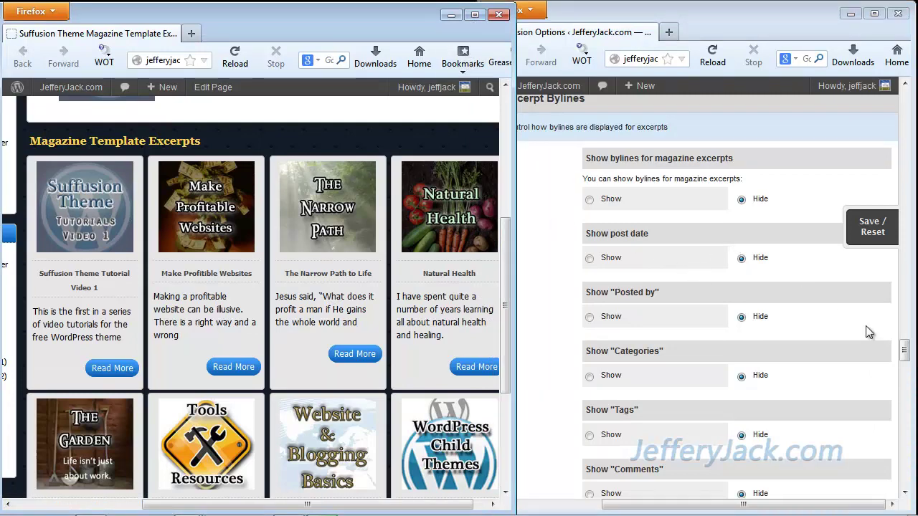
pyautogui.moveTo(906, 351); pyautogui.dragTo(904, 383)
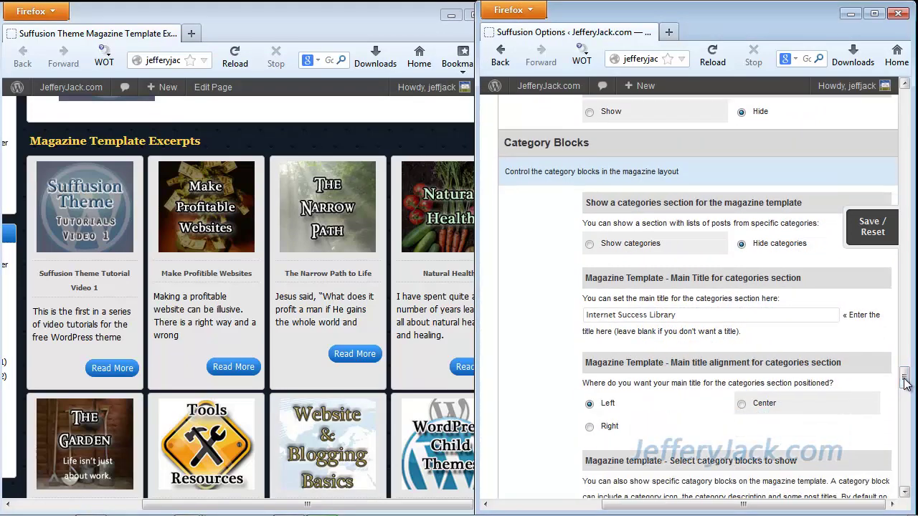